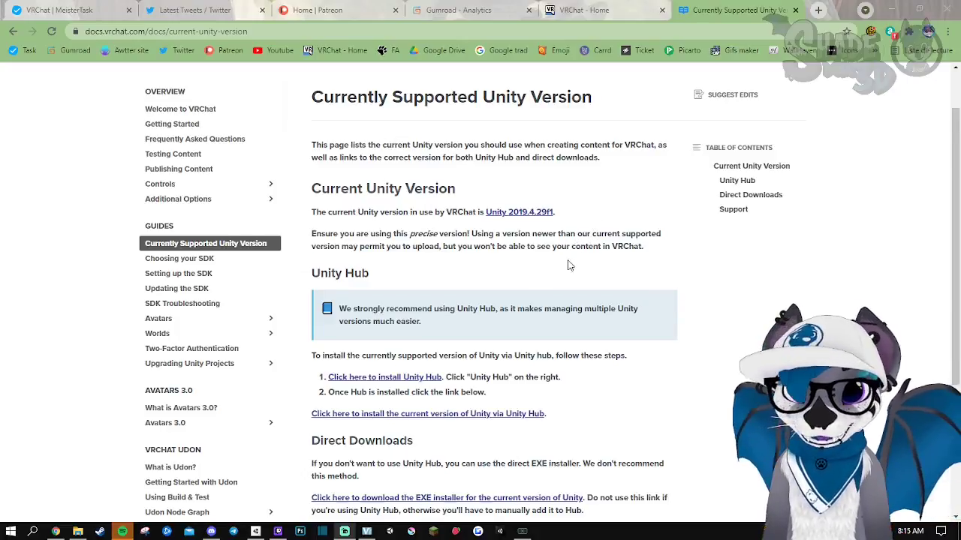
- Confirm in VRChat Docs that Unity 2019.4.29f1 is supported, and launch its install via Unity Hub
scroll(571, 262, down, 1)
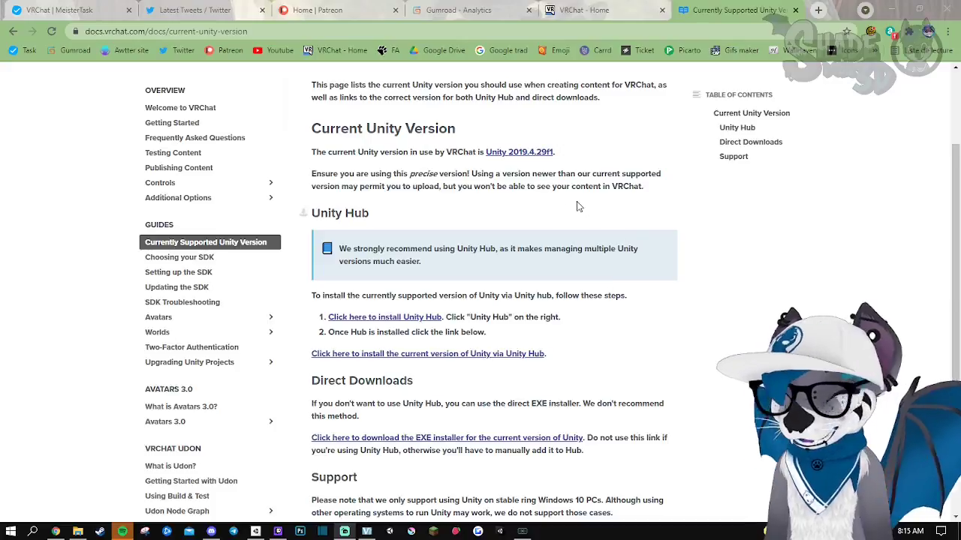
scroll(578, 206, up, 2)
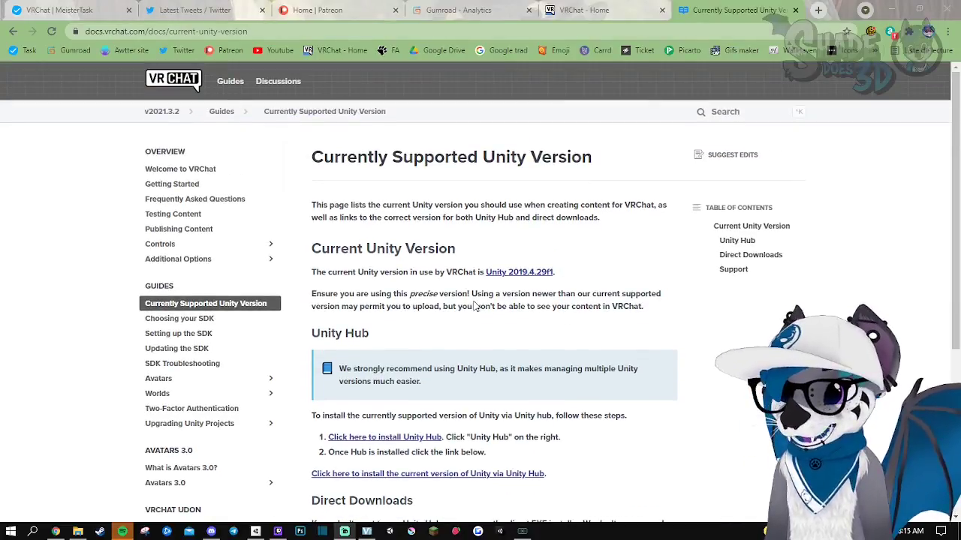
scroll(509, 293, down, 1)
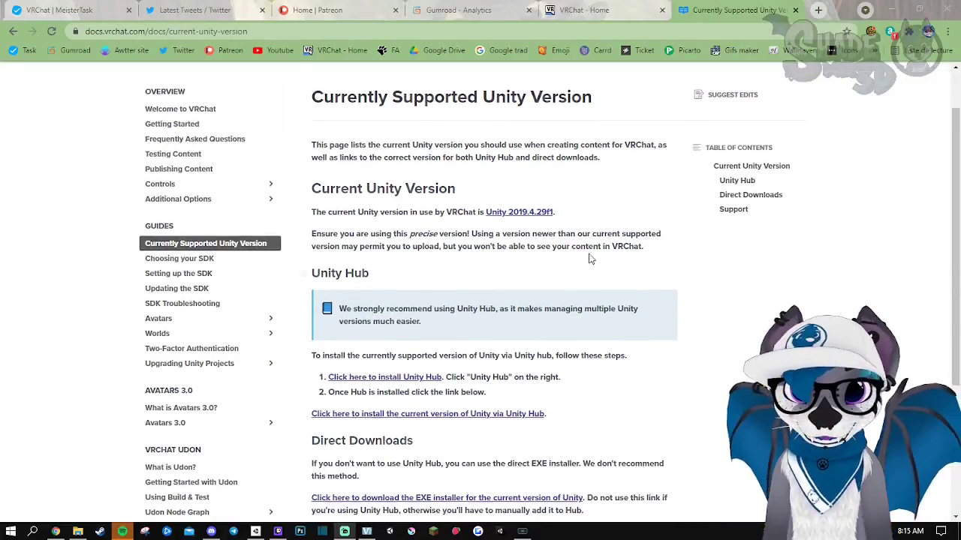
click(403, 377)
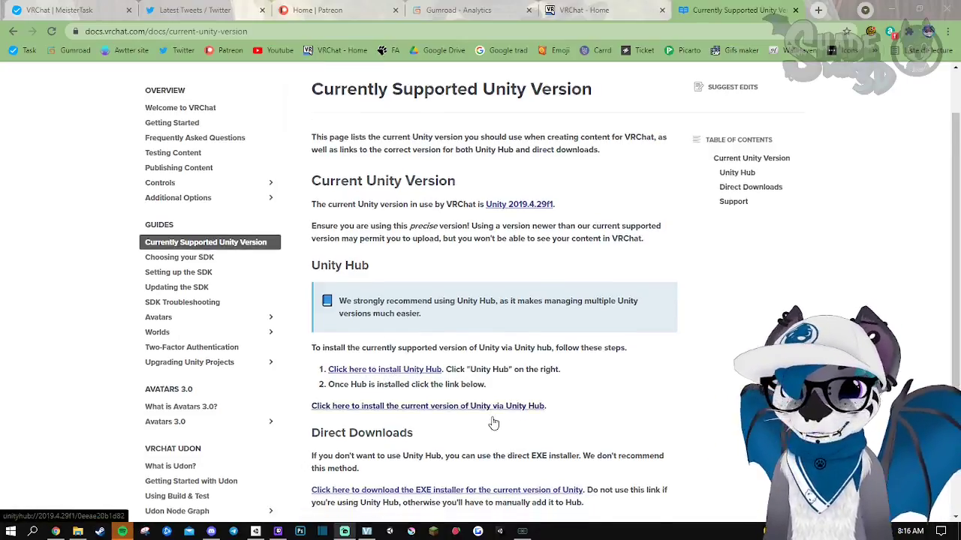
scroll(495, 375, down, 1)
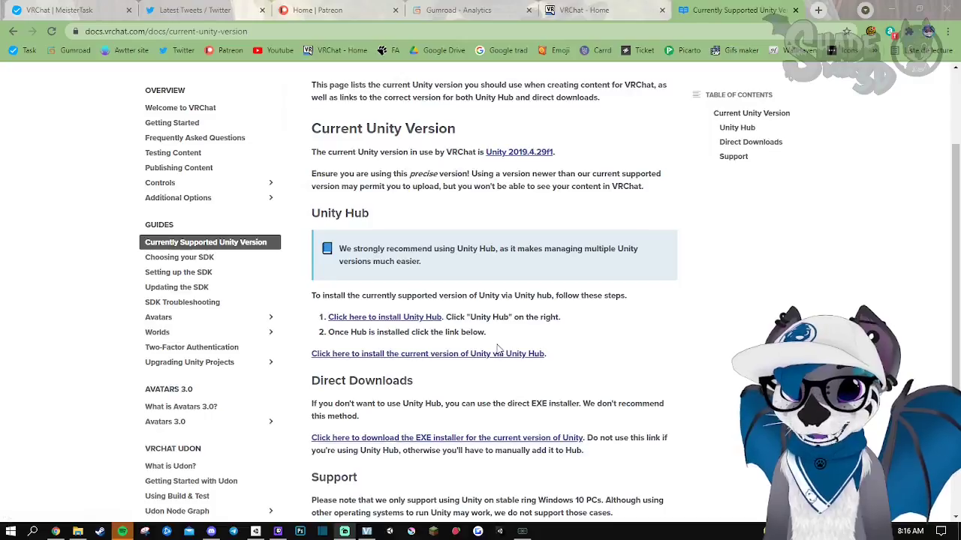
click(424, 354)
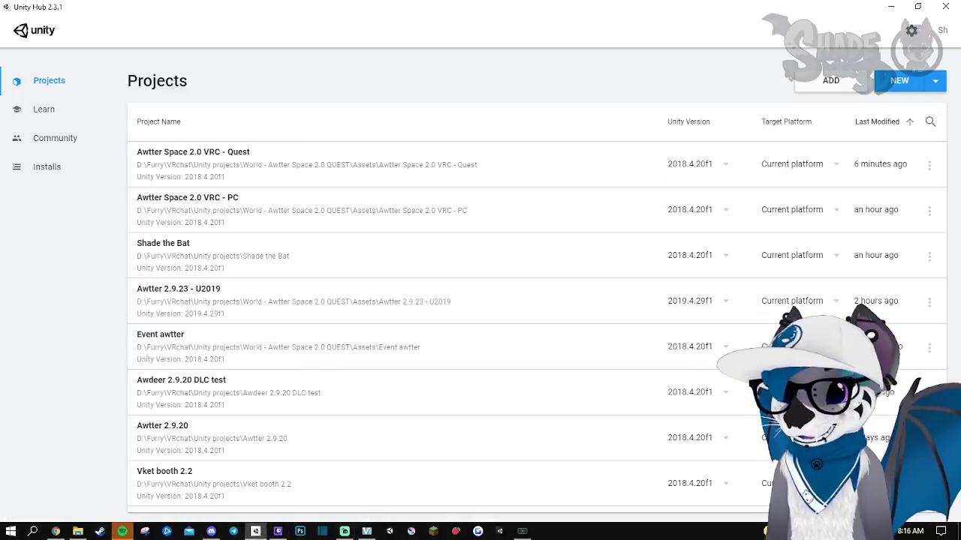
- Check that Unity 2019.4.29f1 has Android Build Support installed, then return to the VRChat docs page
click(42, 168)
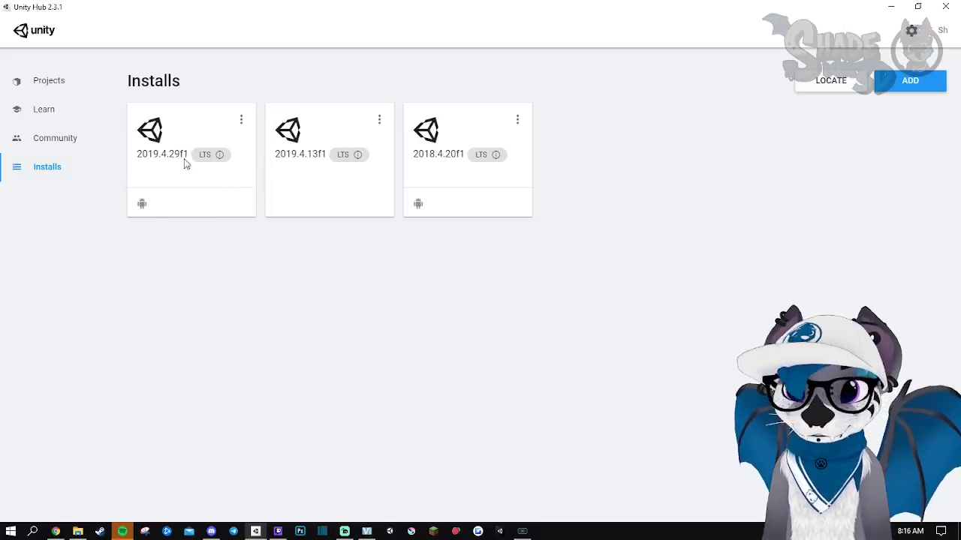
click(240, 120)
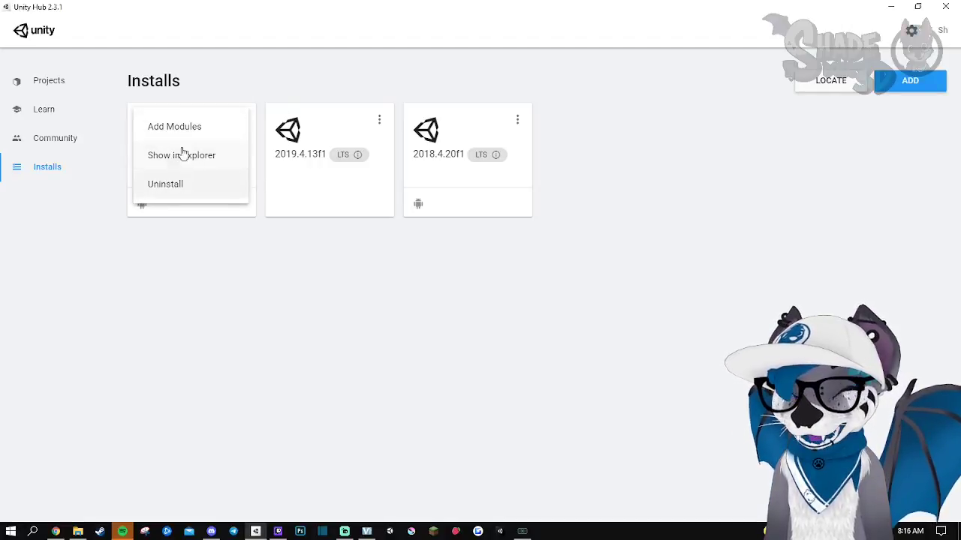
click(169, 128)
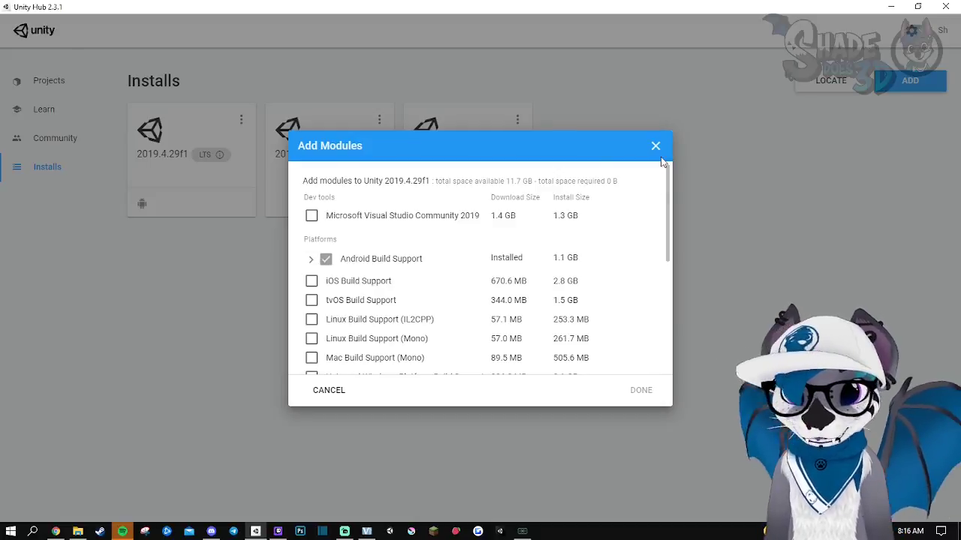
click(329, 390)
key(alt+Tab)
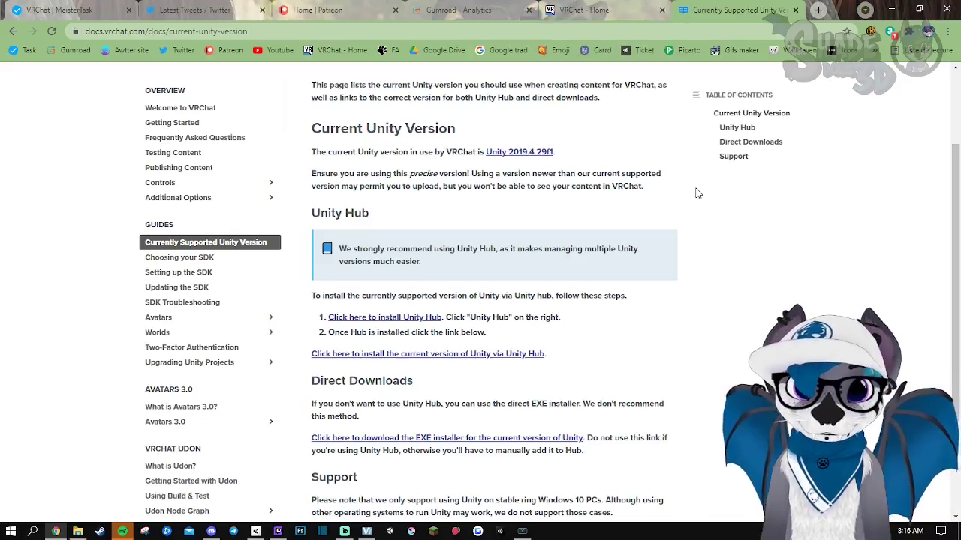
- Go from the Awtter Space world page to the VRChat home site's Download page
click(603, 9)
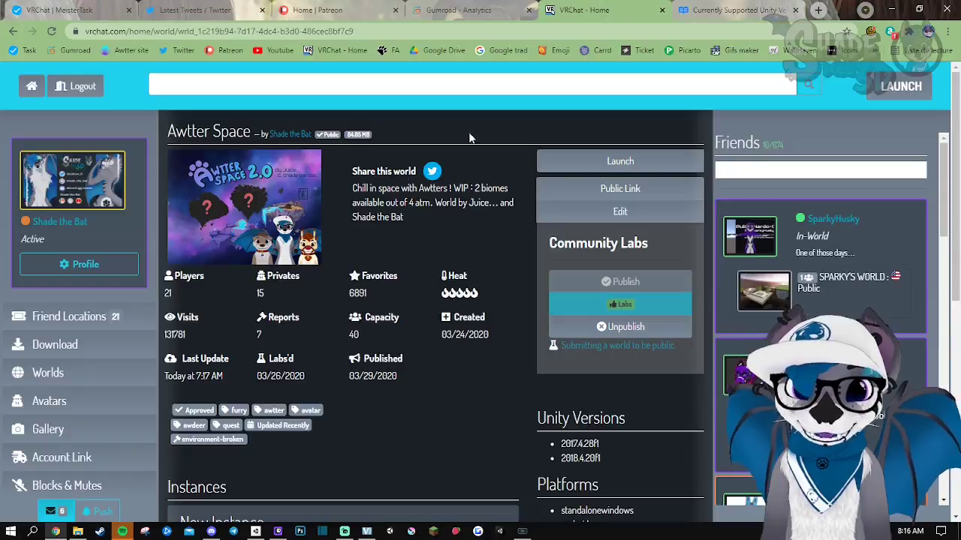
click(53, 344)
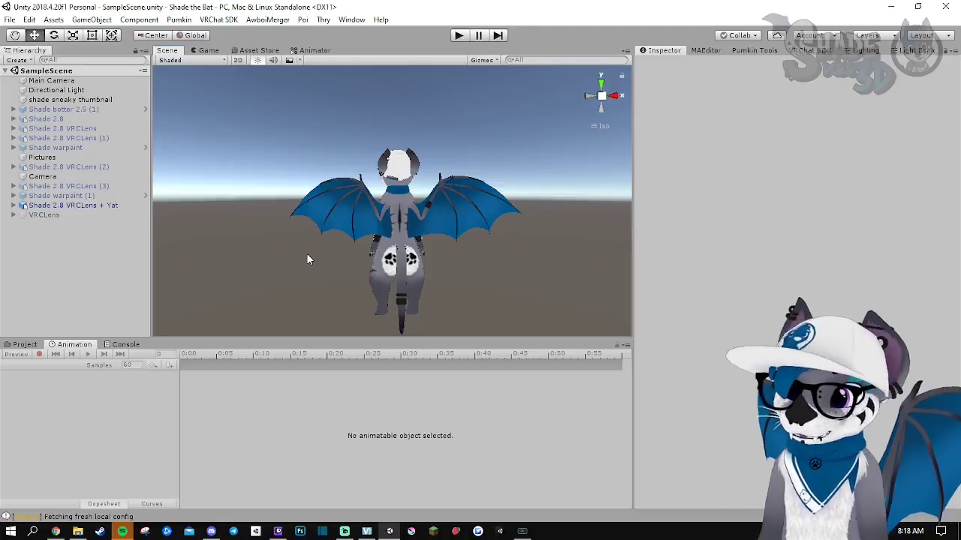
- Clean the GI cache in Preferences, from 0.7 MB to 3.7 KB, then show the project's Assets folders
alt+drag(307, 252, 558, 245)
scroll(360, 252, down, 2)
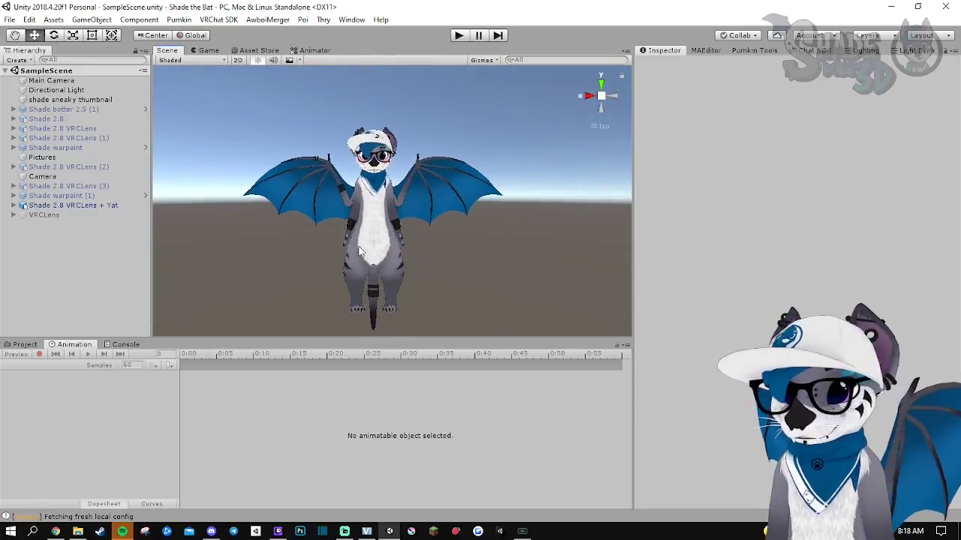
click(30, 19)
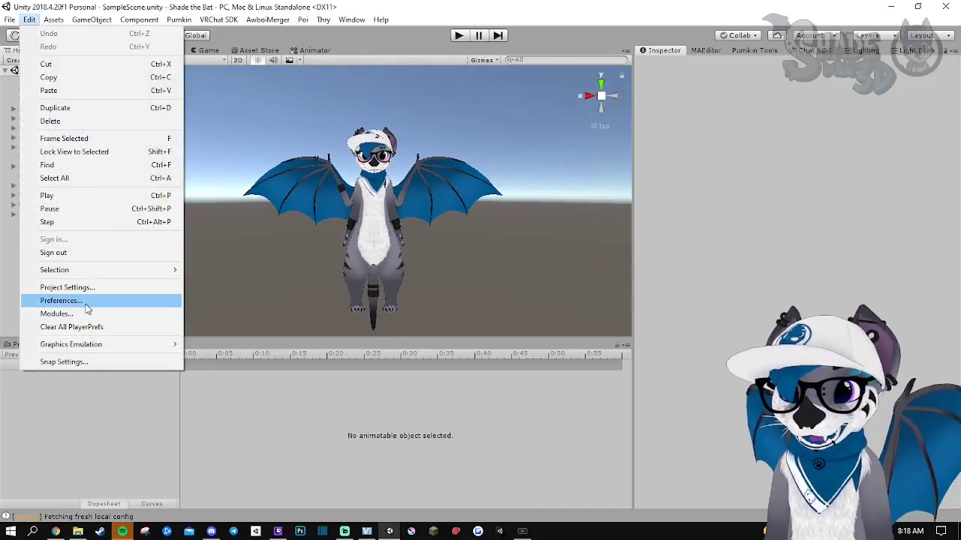
click(60, 300)
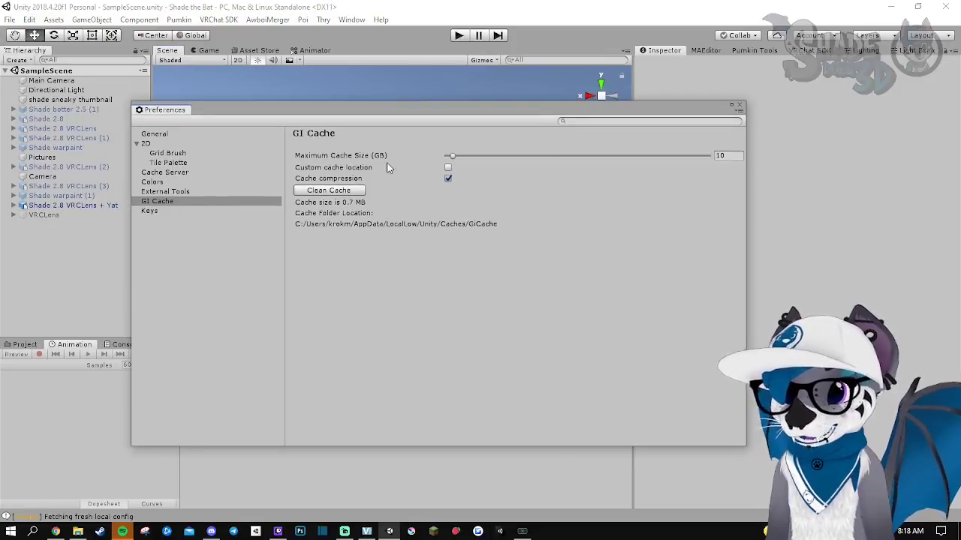
click(324, 191)
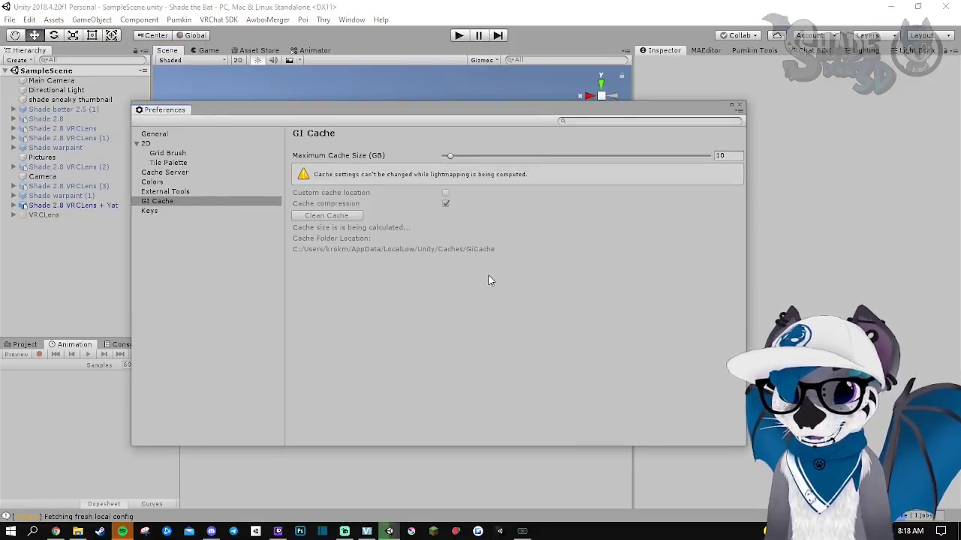
click(739, 107)
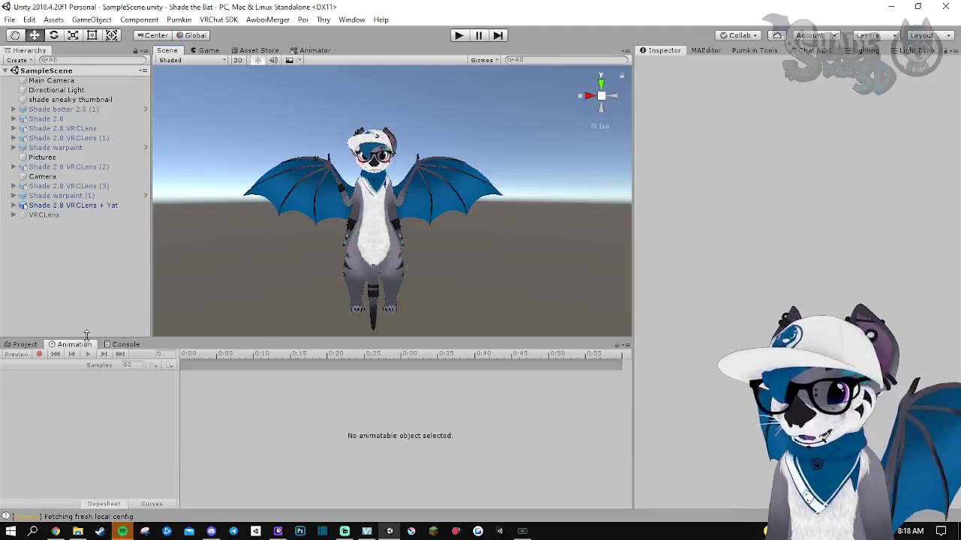
click(23, 345)
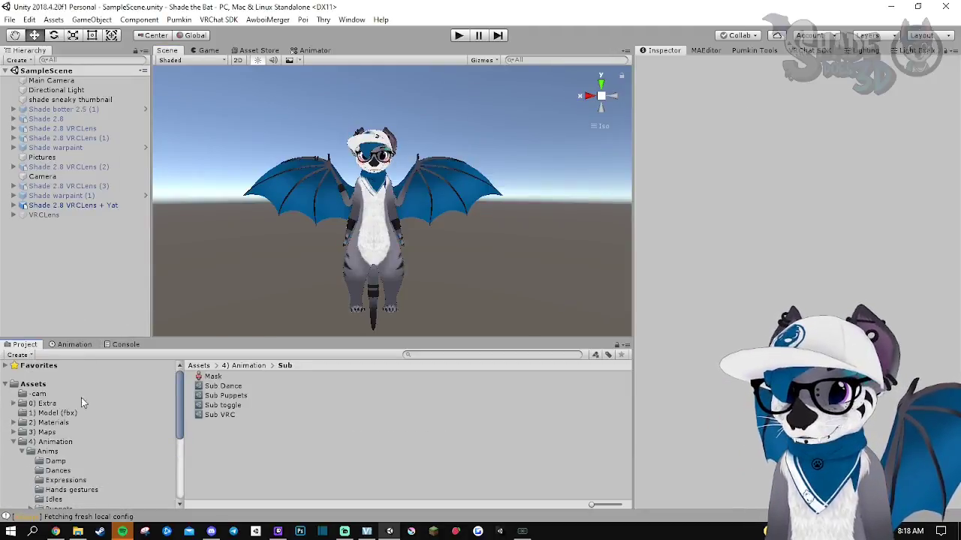
- Open Export Package for the Assets folder and collapse all the asset folders in the list
right_click(33, 386)
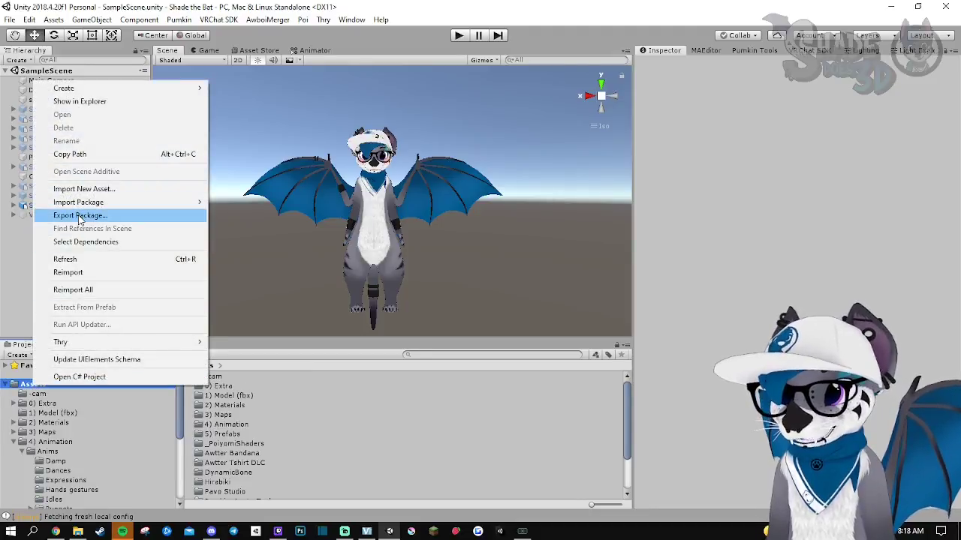
click(80, 215)
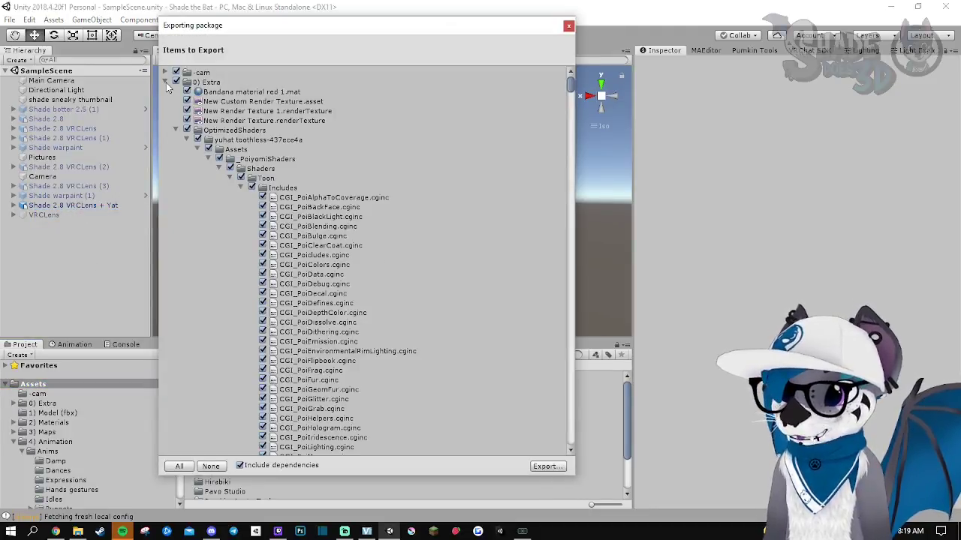
click(166, 82)
click(162, 91)
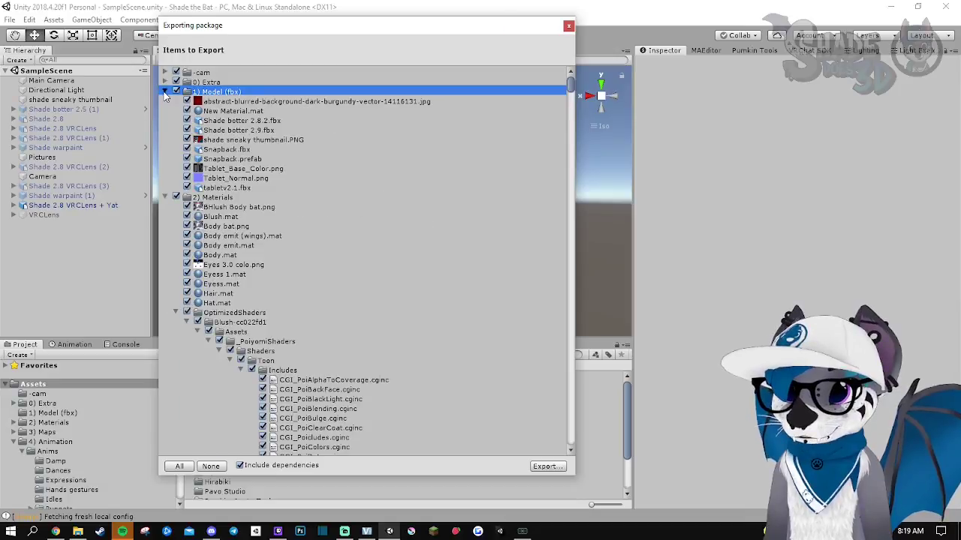
click(166, 90)
click(166, 101)
click(166, 177)
click(166, 188)
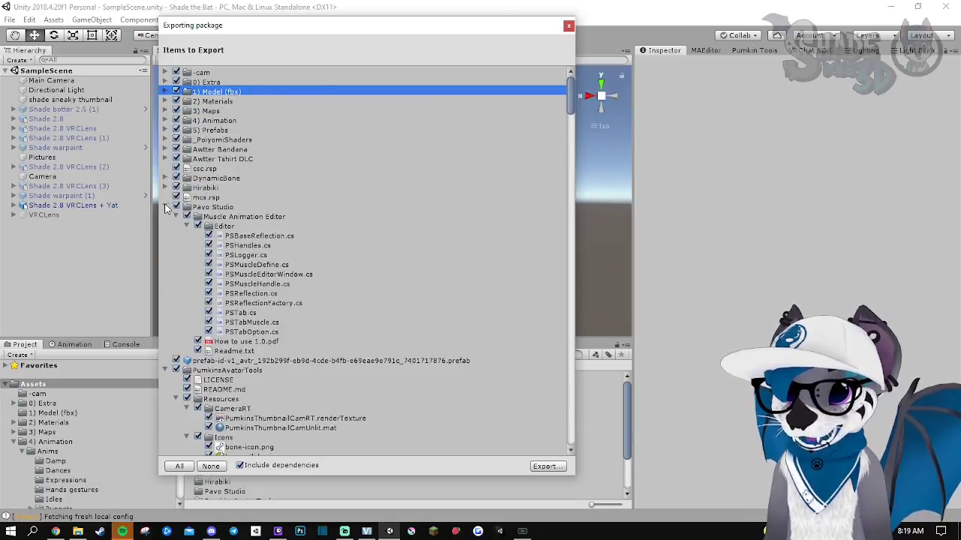
click(165, 207)
click(166, 226)
click(166, 235)
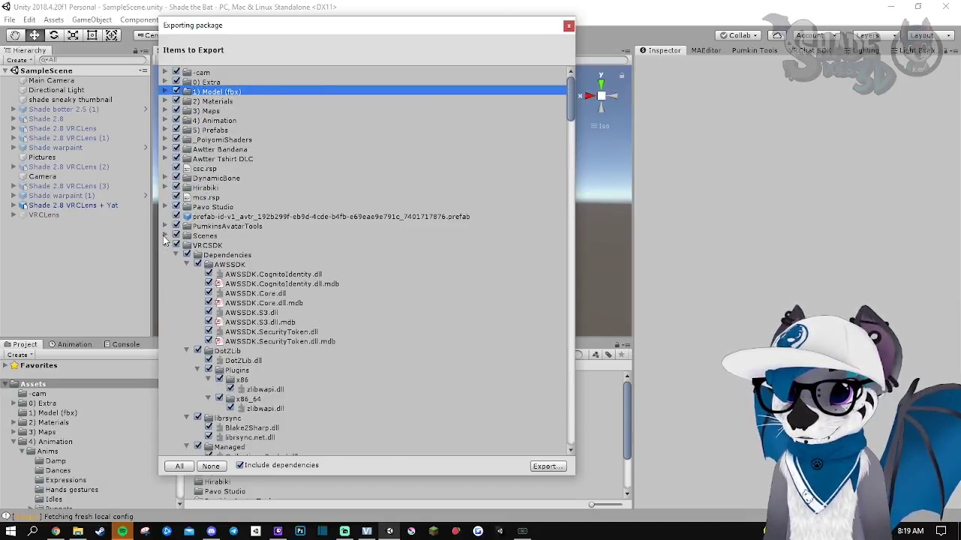
- Uncheck the VRCSDK folder and export the remaining assets to a unitypackage
scroll(225, 247, down, 3)
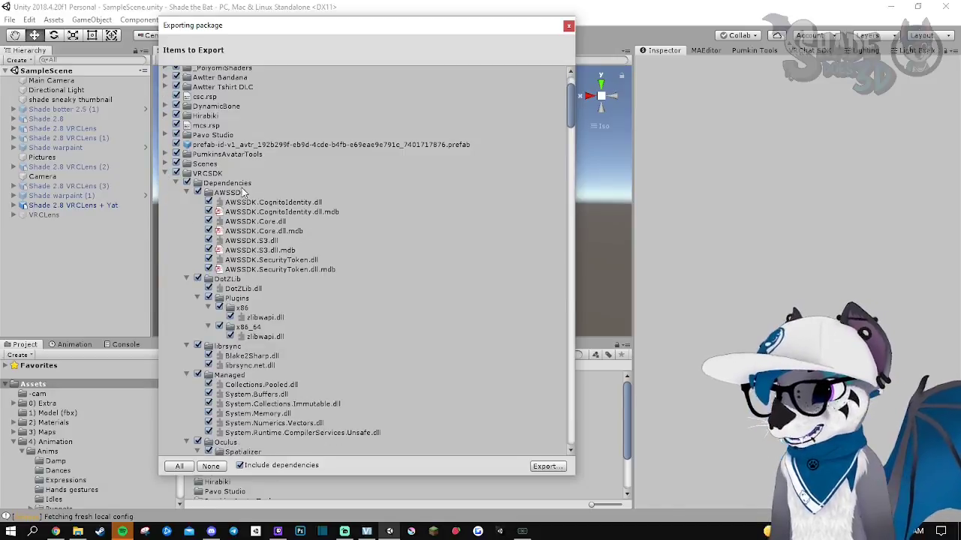
click(177, 174)
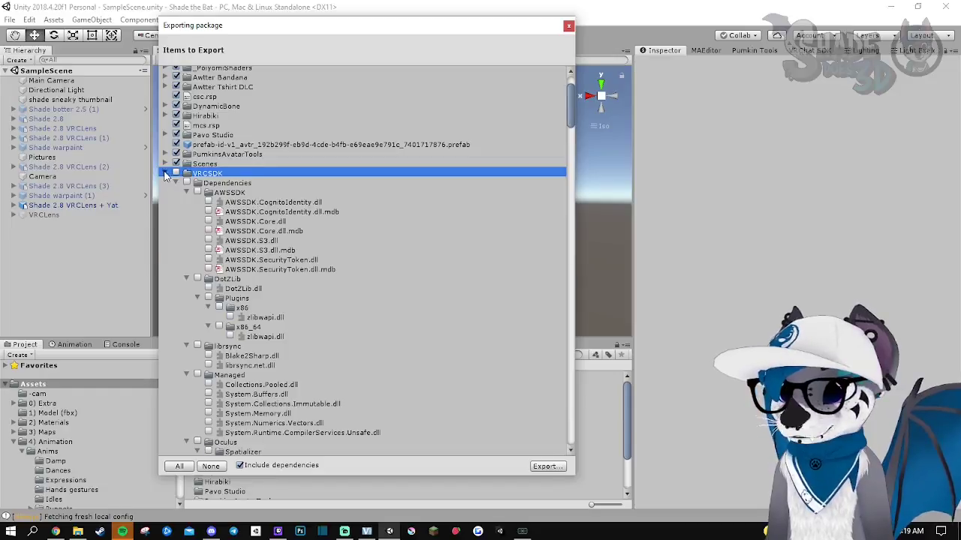
click(165, 174)
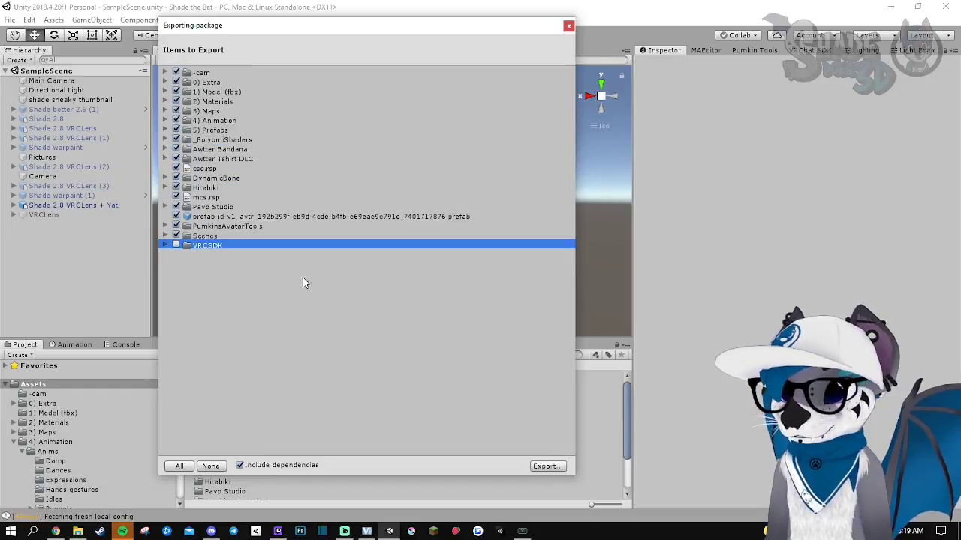
click(545, 467)
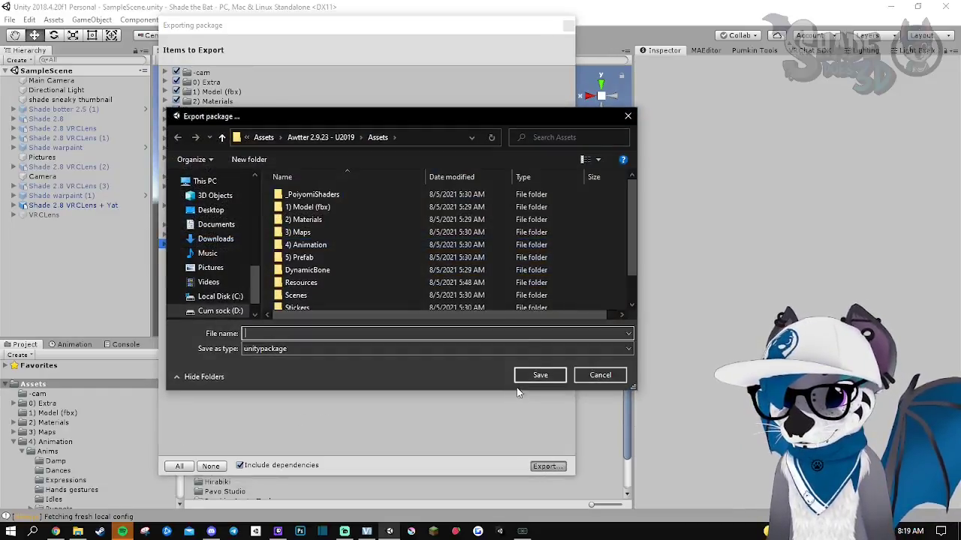
scroll(228, 229, up, 5)
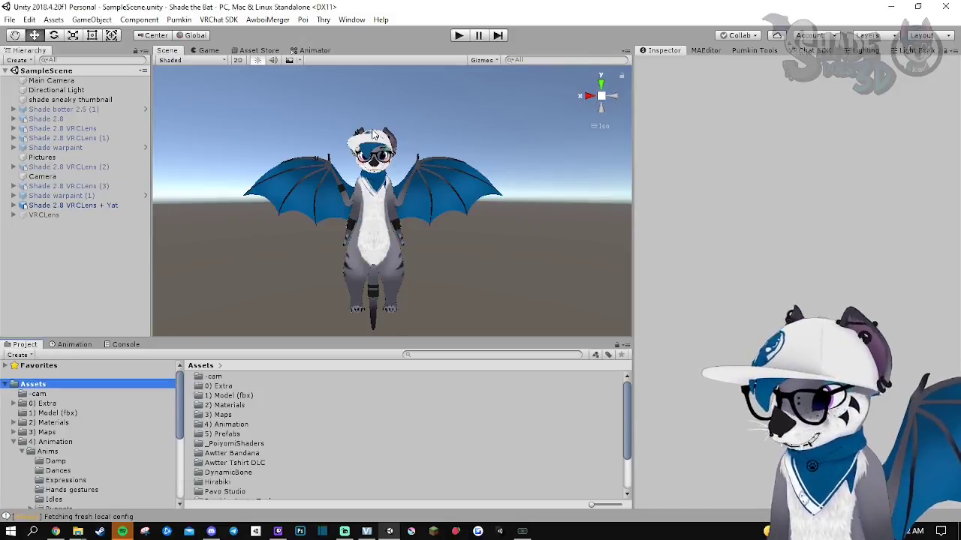
- Save the current scene, then create the Port 2019 Shade project with Unity 2018.4.20f1
click(11, 20)
click(23, 65)
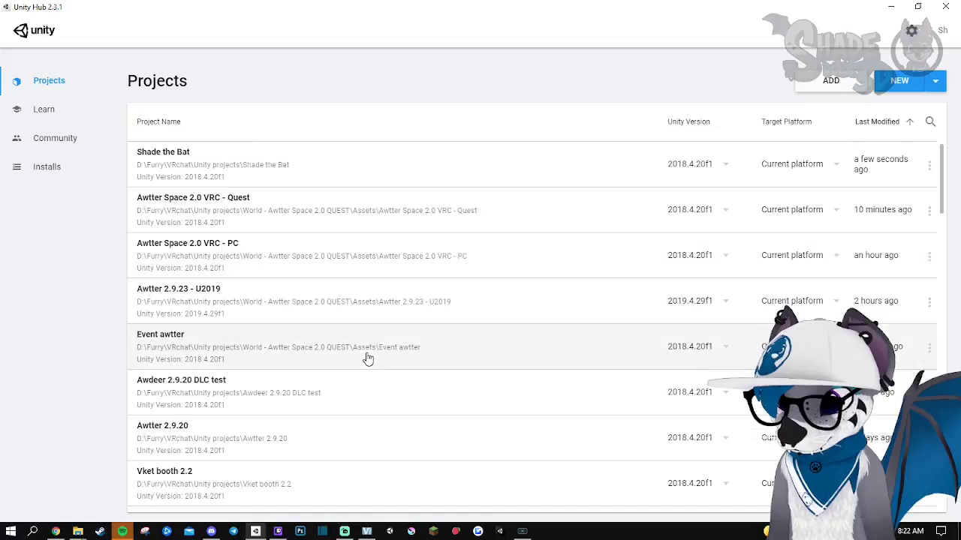
click(935, 81)
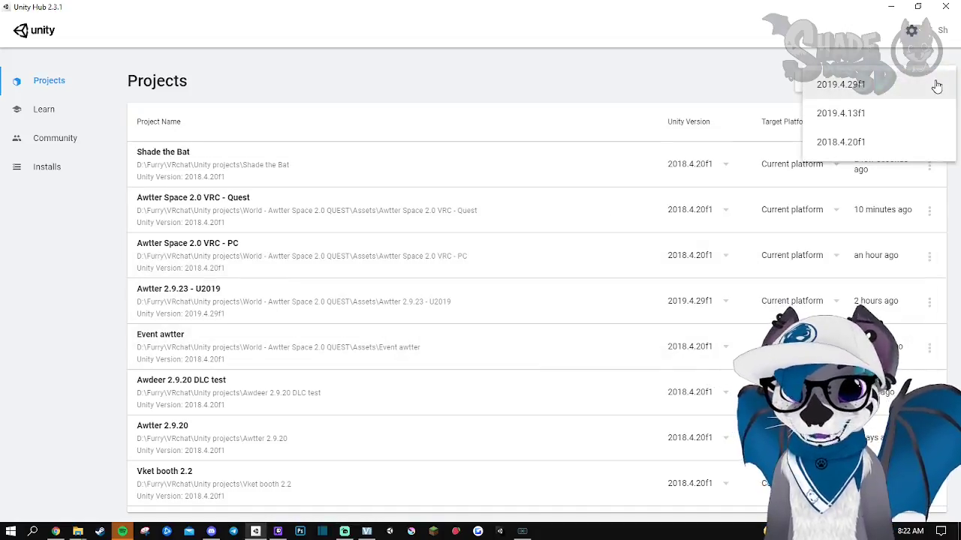
click(944, 82)
click(943, 83)
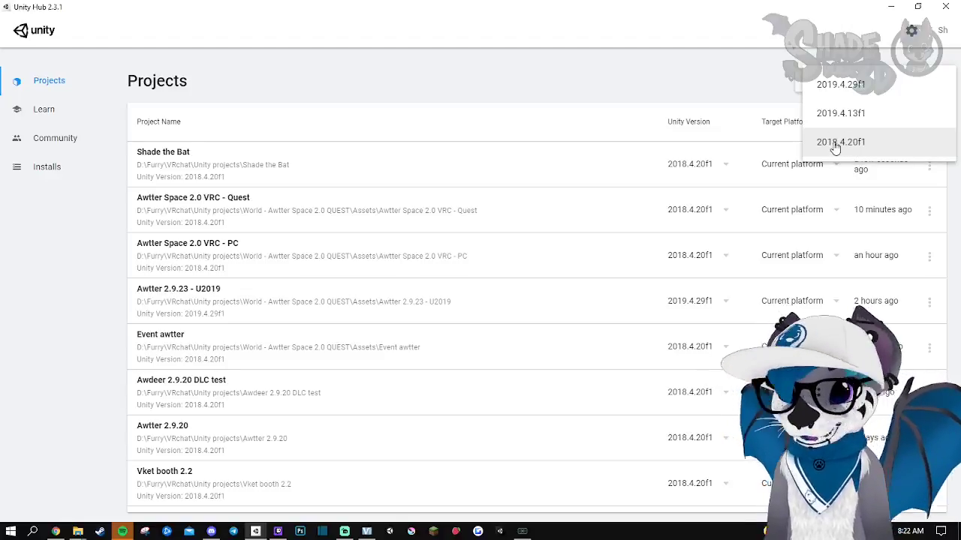
click(839, 146)
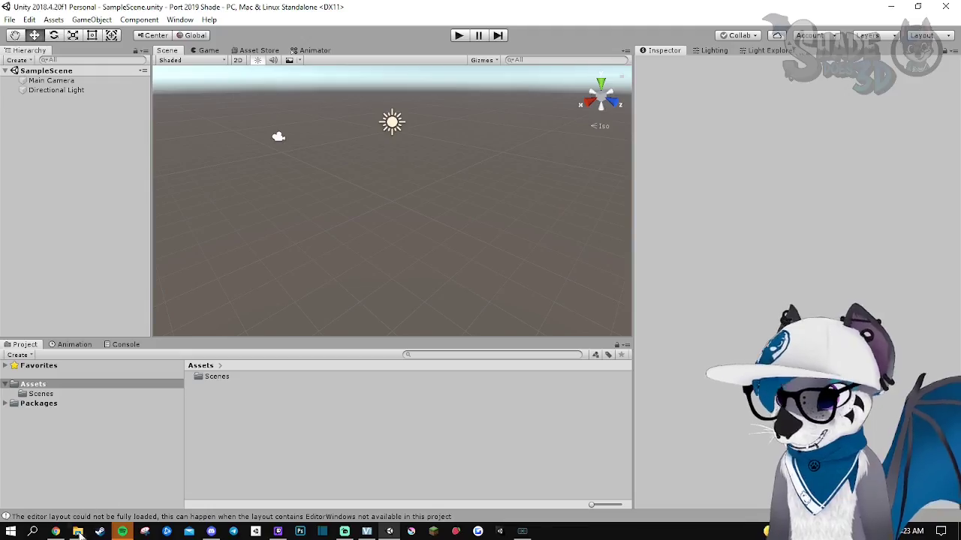
- Import all items from the shade 2.8 u2019 port unitypackage in the Shade botter folder into Assets
mouse_move(81, 533)
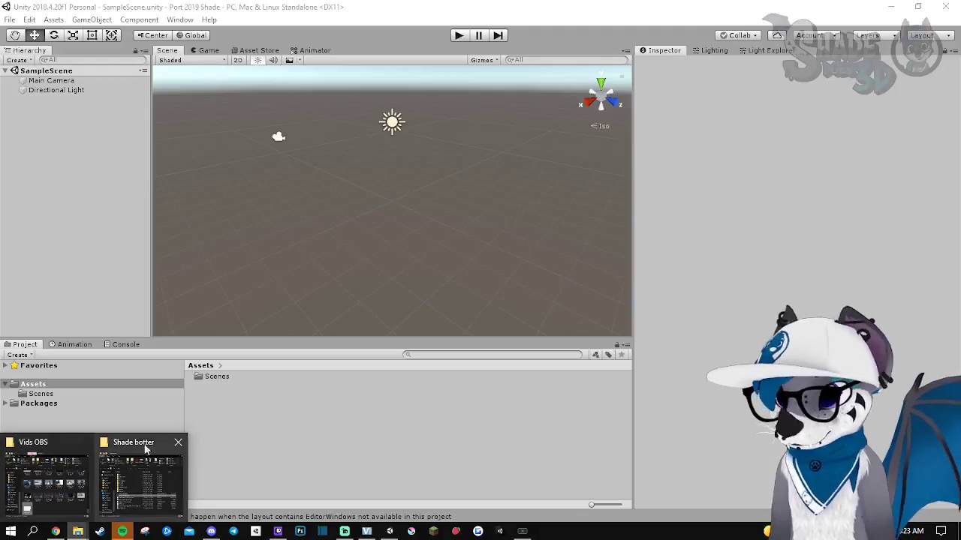
click(141, 484)
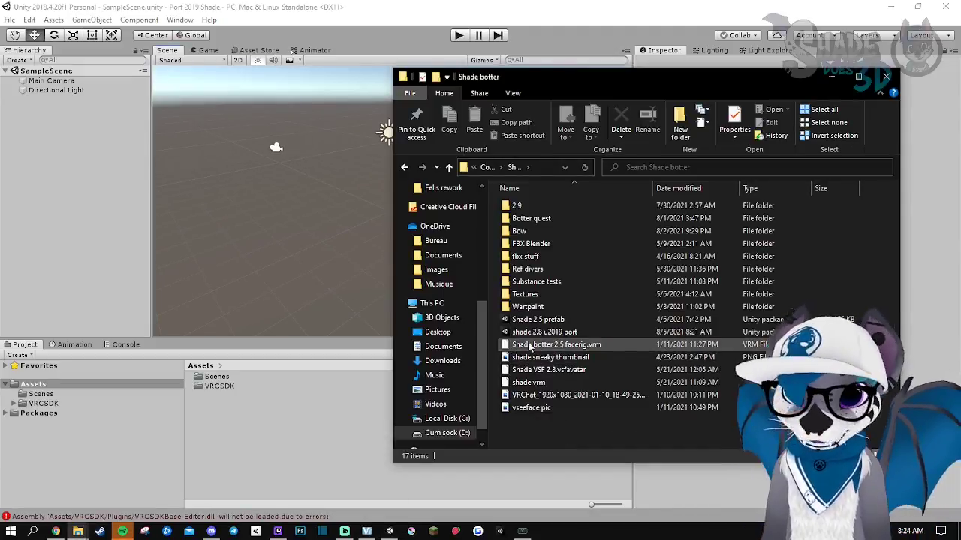
drag(524, 334, 38, 384)
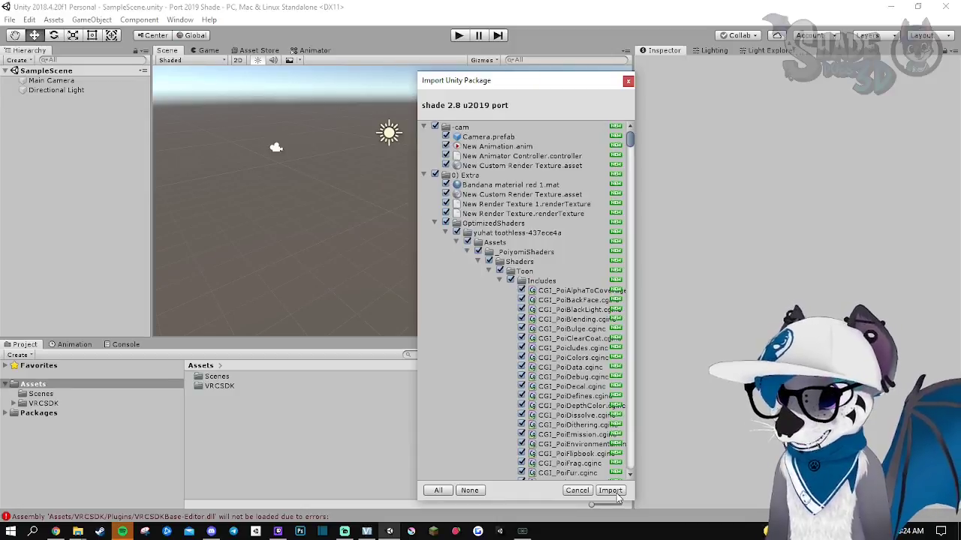
click(610, 491)
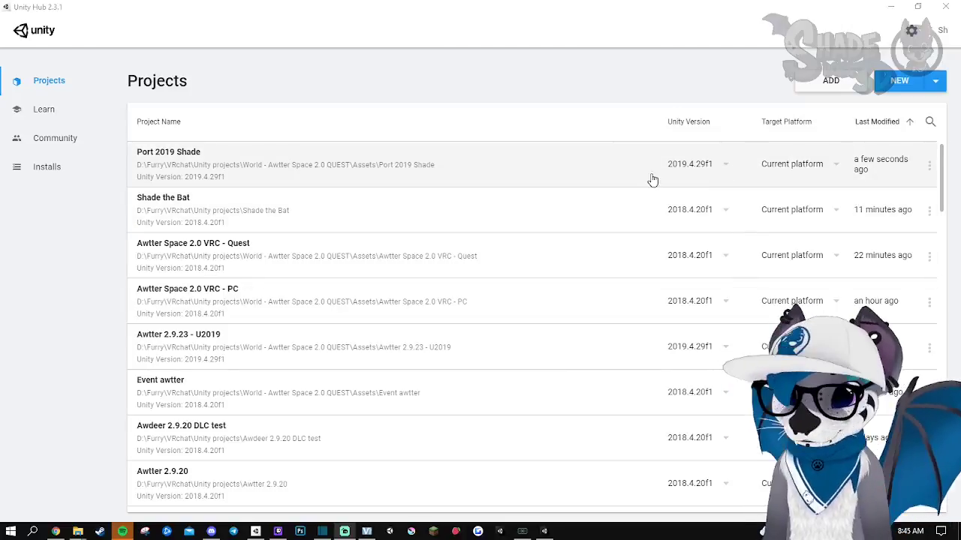
- Switch Port 2019 Shade to Unity 2019.4.29f1 and open the project
click(725, 165)
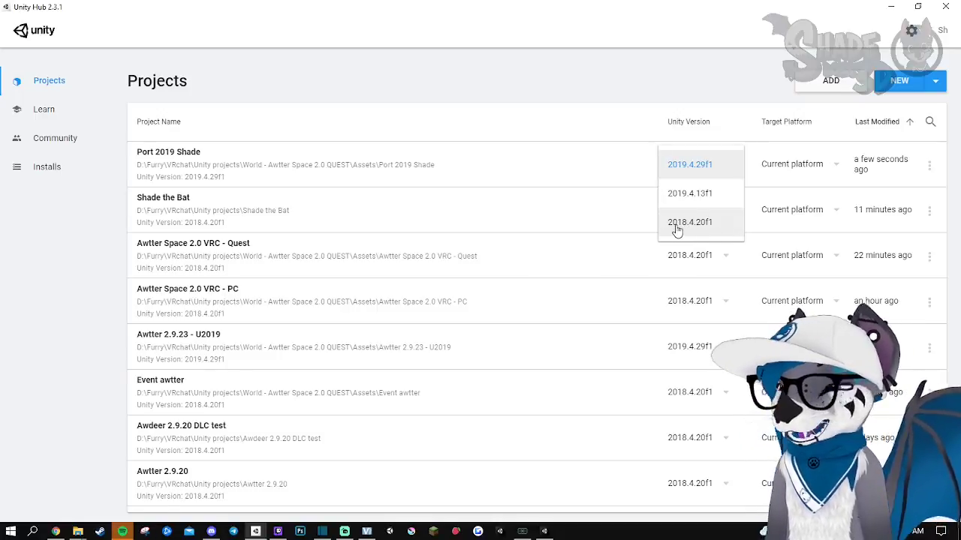
click(693, 166)
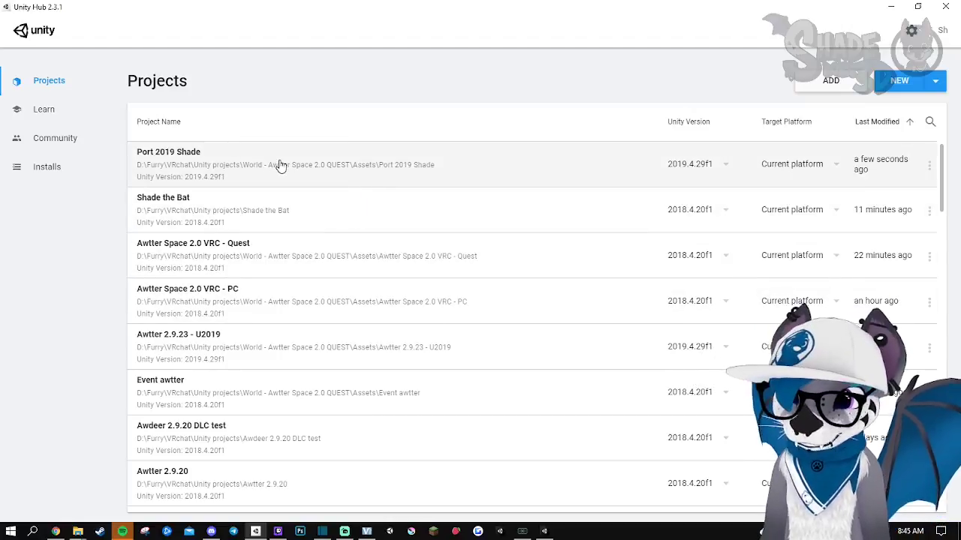
click(280, 166)
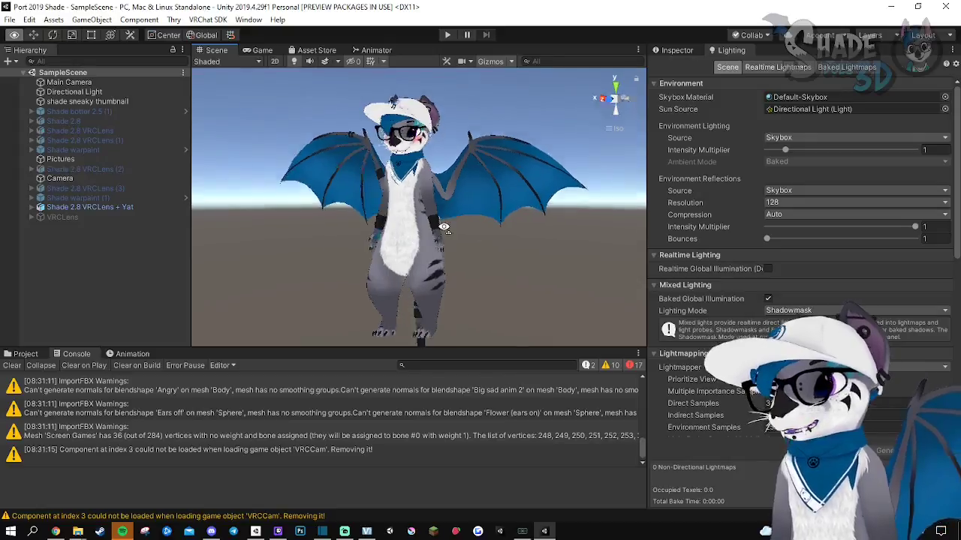